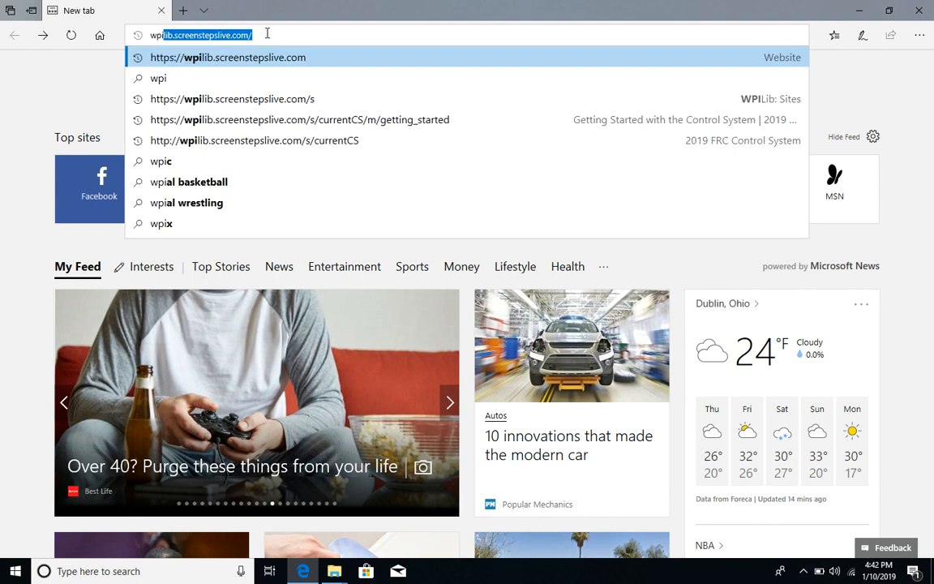
Step: Open the wpilib.screenstepslive.com site and go to the 2019 FRC Control System documentation
key("Right")
key("Return")
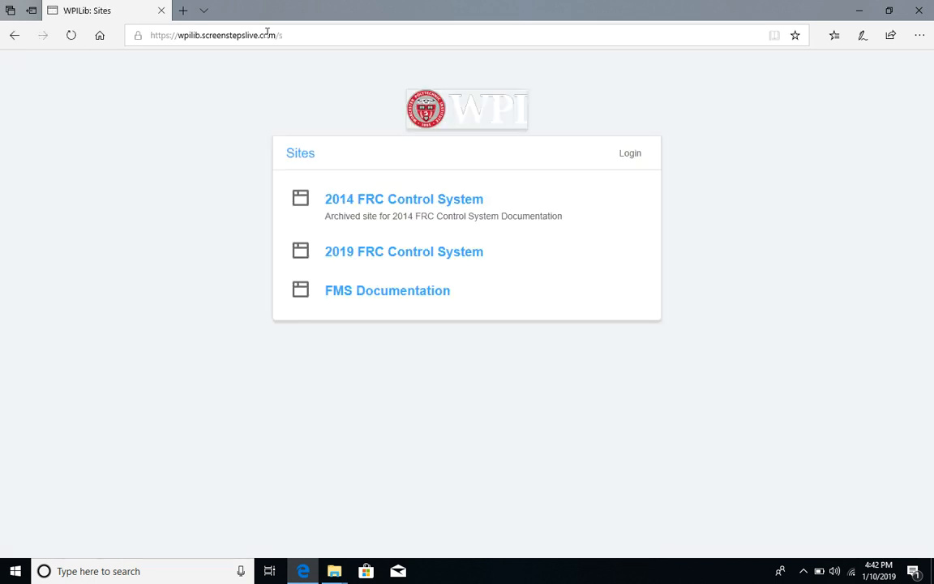
left_click(346, 260)
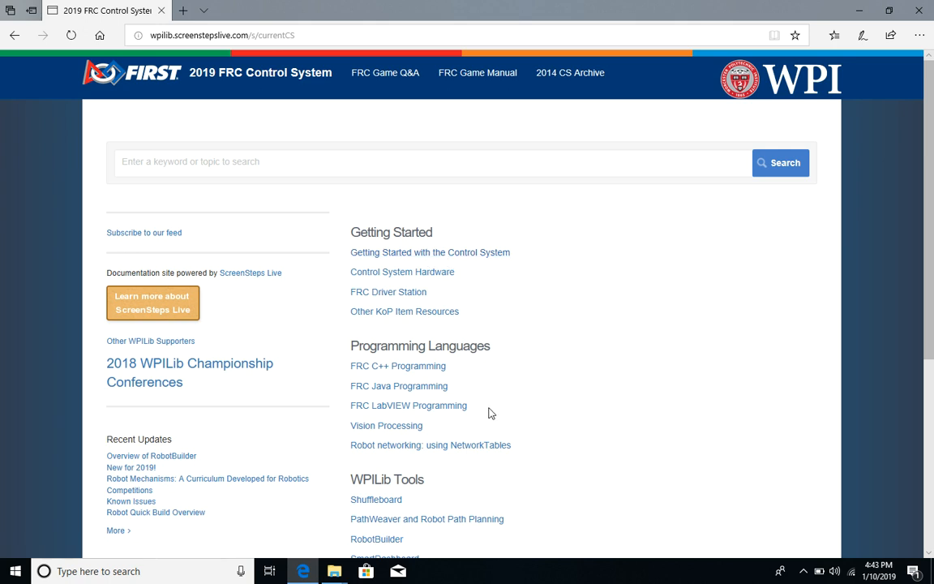
Step: Open the Getting Started with the Control System section and then the Installing C++ and Java Development Tools for FRC article
left_click(459, 255)
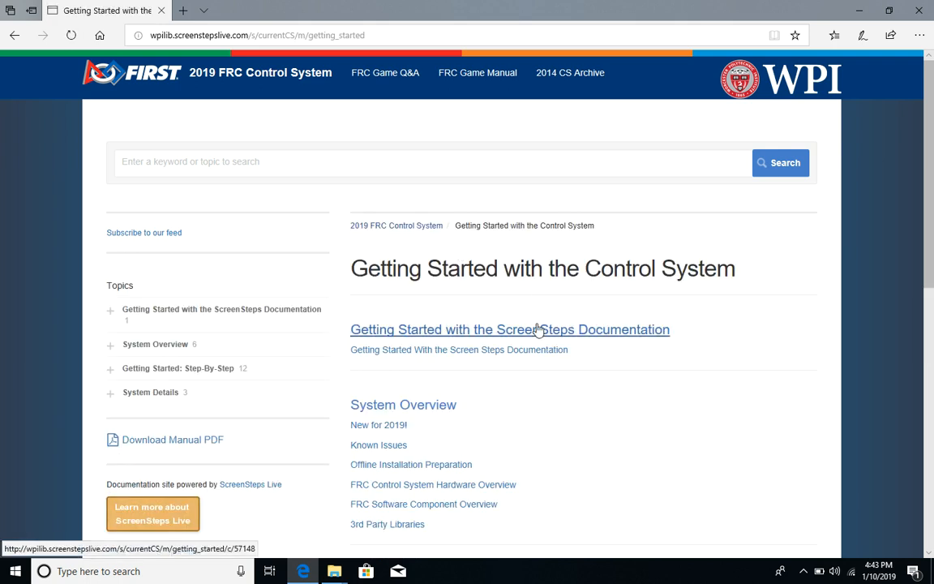
scroll(537, 329, "down", 7)
scroll(537, 327, "up", 2)
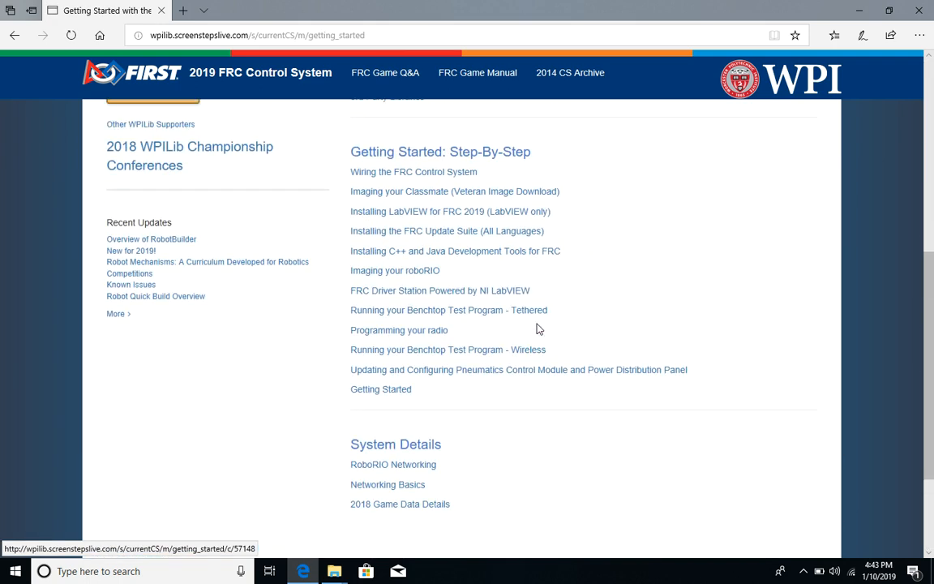
left_click(412, 253)
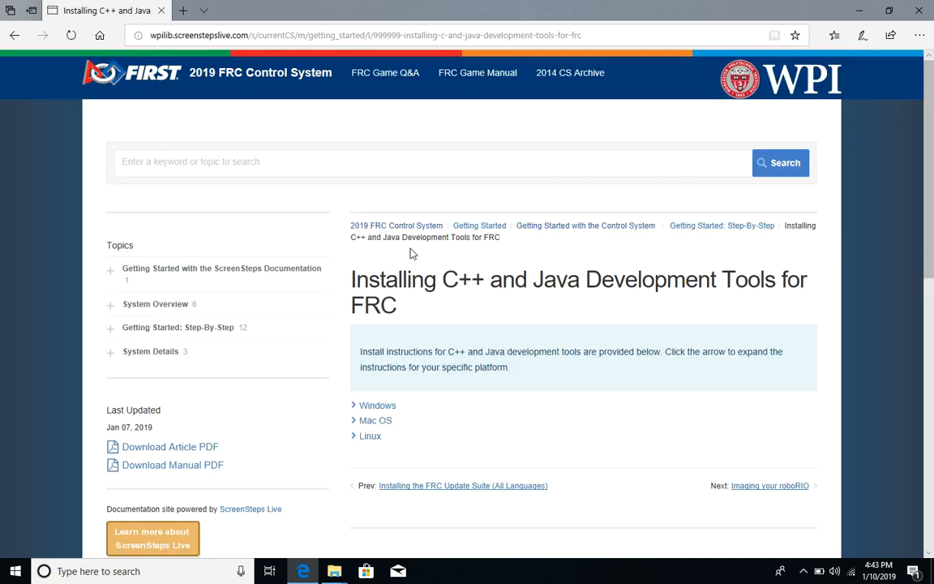
Step: Expand the Windows instructions and follow the GitHub link to the WPILib releases page
left_click(390, 409)
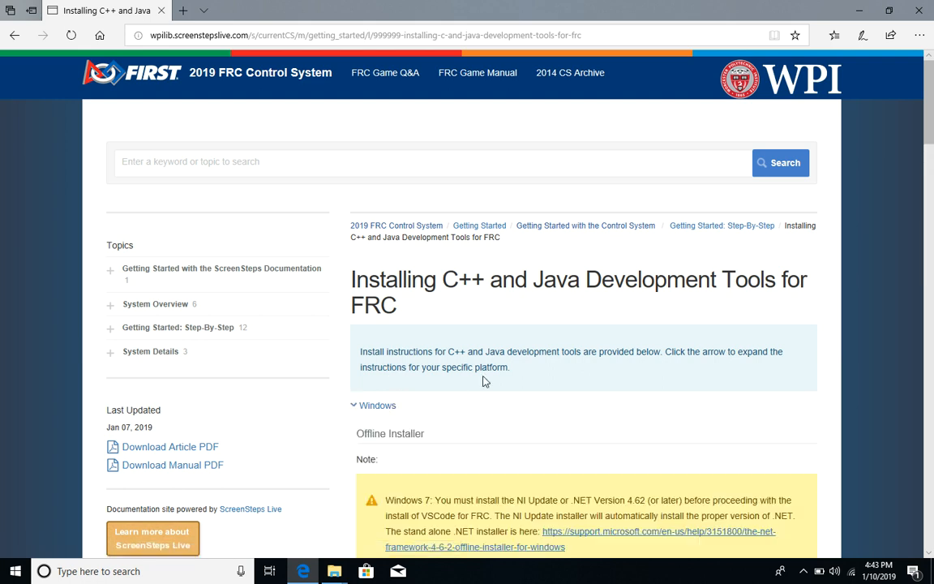
scroll(486, 381, "down", 5)
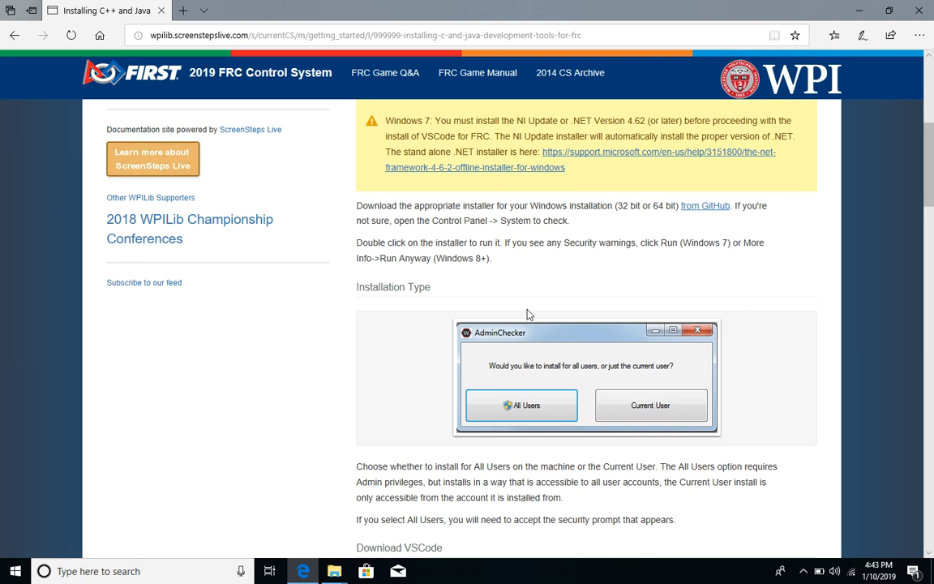
left_click(704, 207)
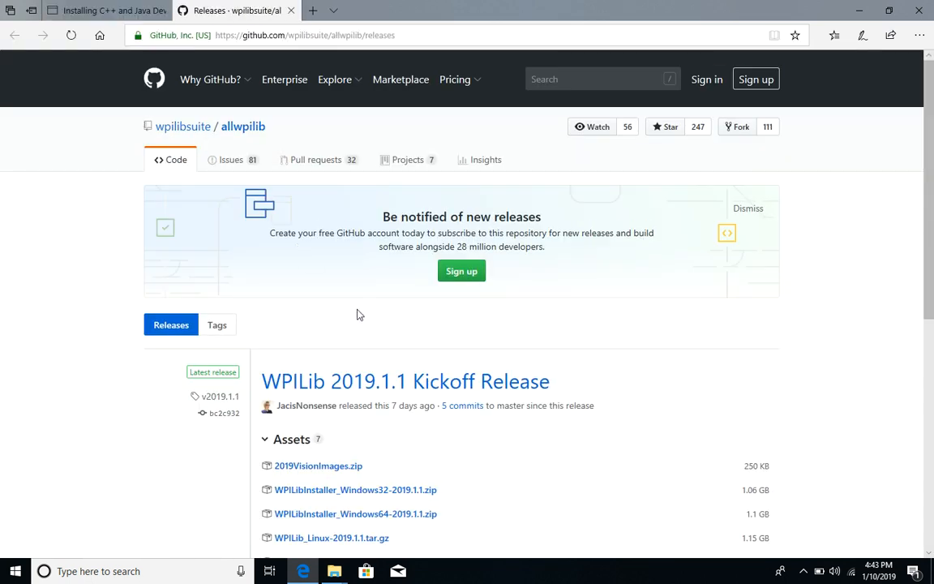
Step: Download and save WPILibInstaller_Windows64-2019.1.1.zip from the 2019.1.1 Kickoff Release assets
scroll(360, 314, "down", 3)
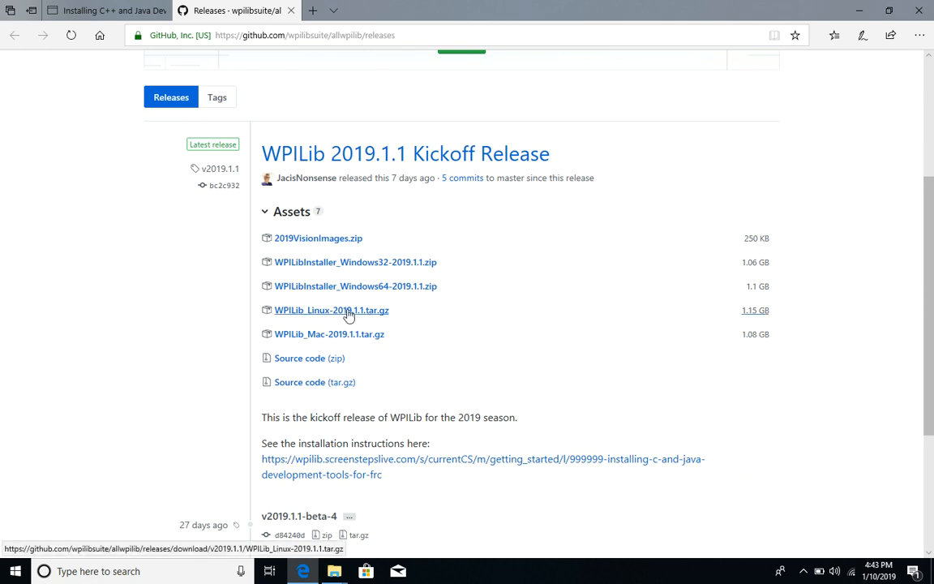
left_click(388, 288)
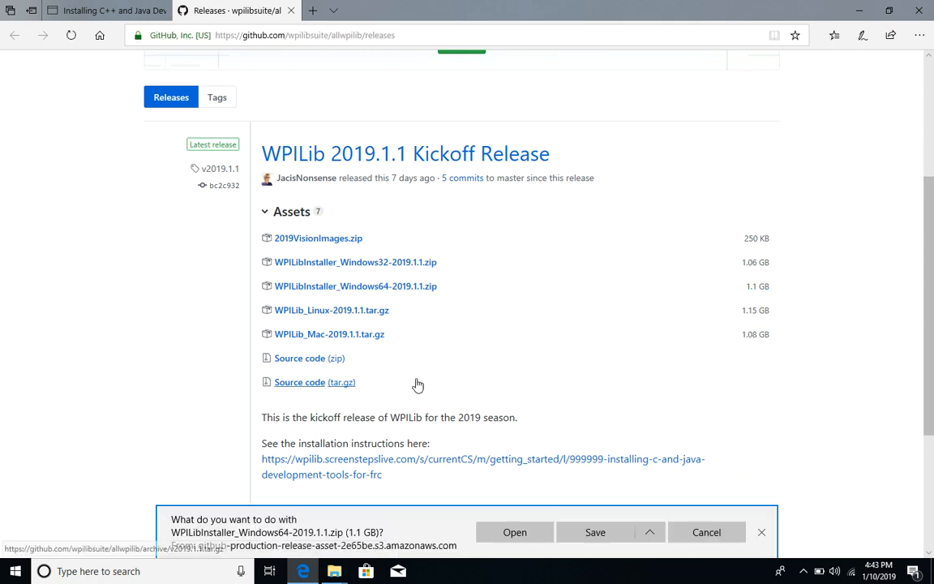
left_click(596, 541)
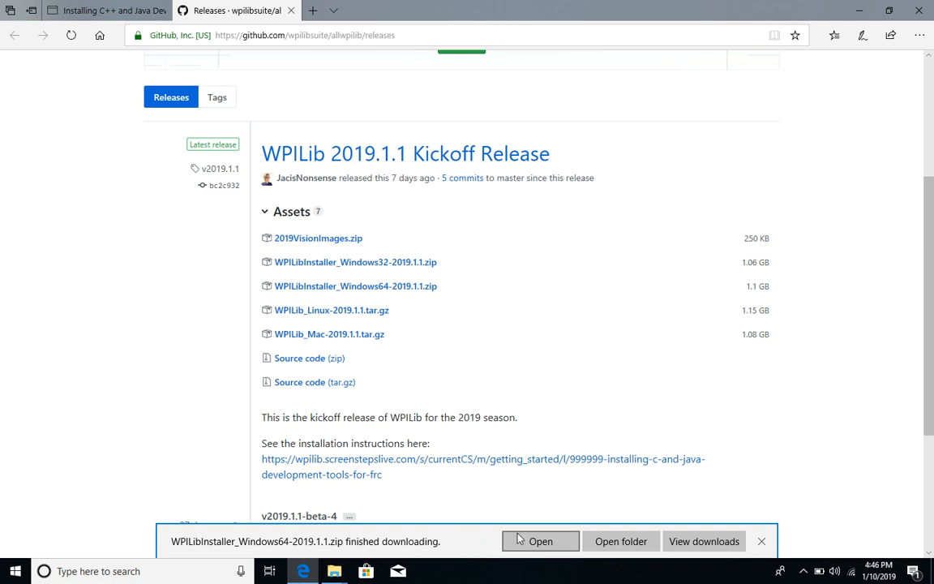
Step: Open the Downloads folder and extract WPILibInstaller_Windows64-2019.1.1.zip to its default destination folder
left_click(618, 537)
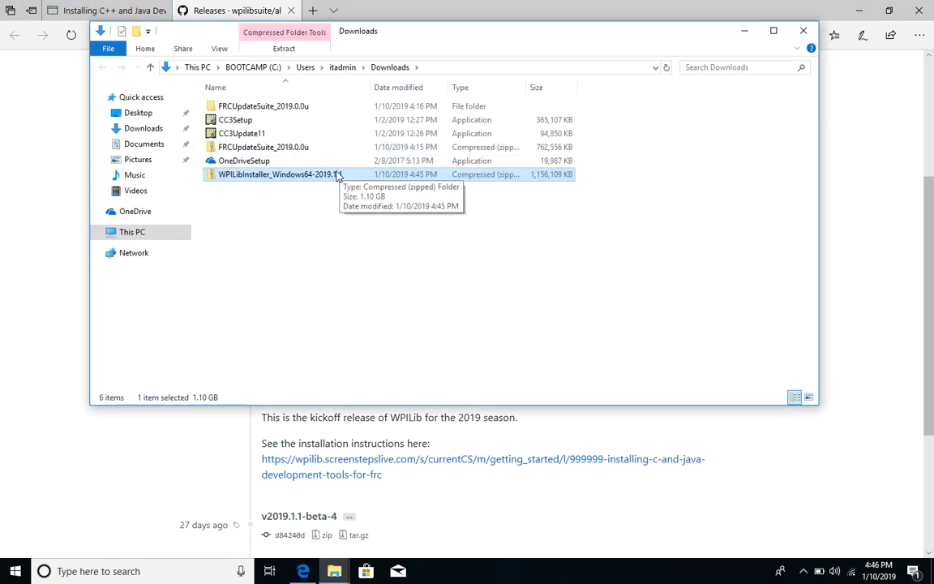
left_click(338, 175)
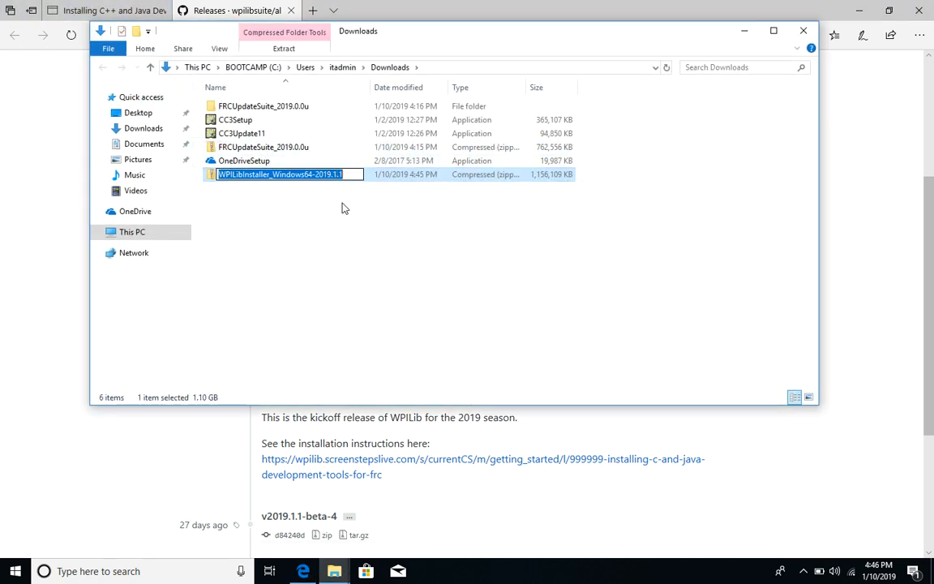
left_click(349, 222)
left_click(325, 177)
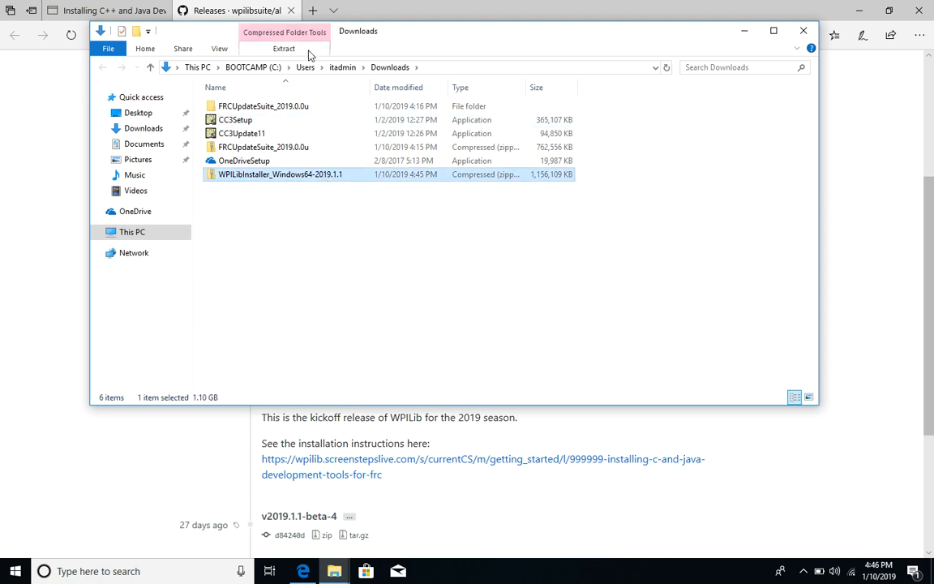
left_click(284, 48)
left_click(292, 80)
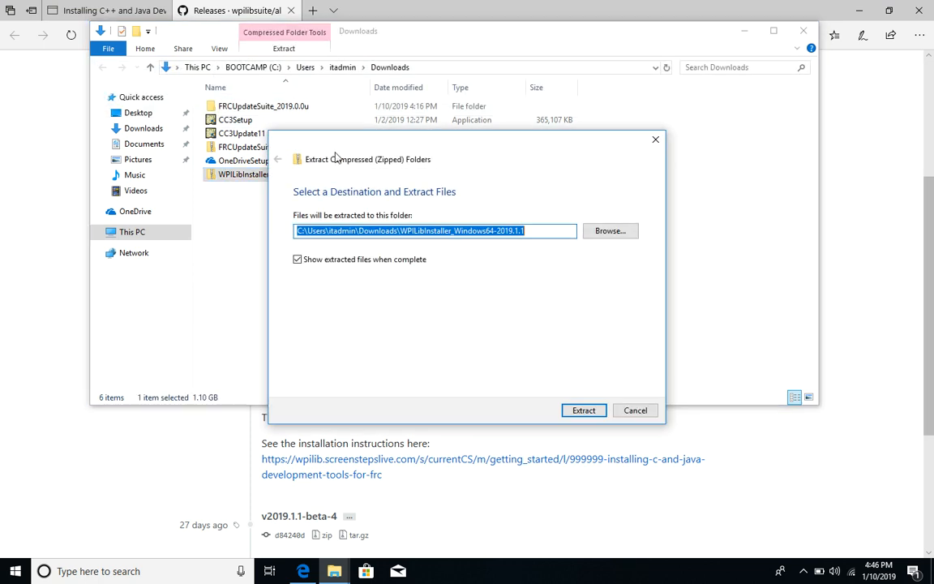
left_click(593, 415)
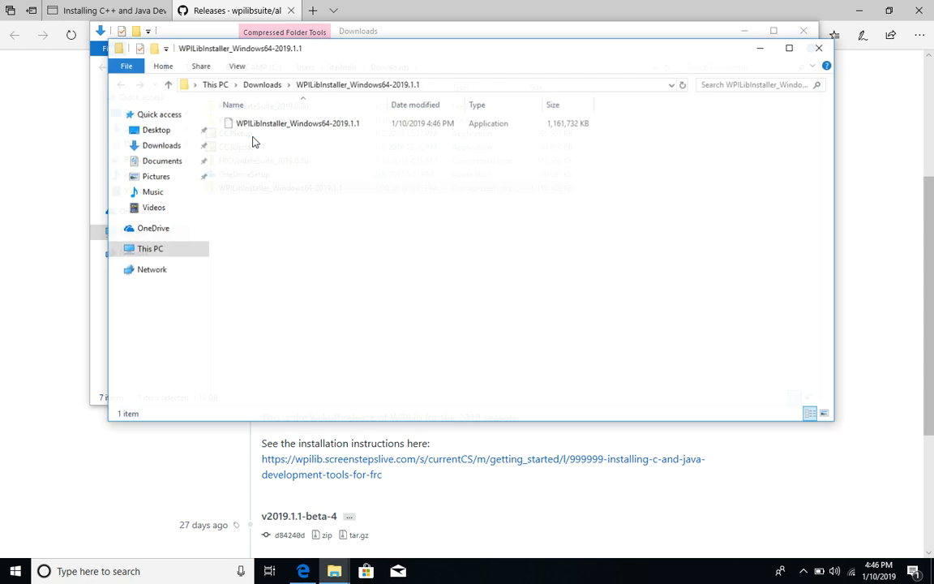
Step: Run the extracted WPILib installer, allowing it past the SmartScreen warning, and choose to install for All Users
double_click(315, 130)
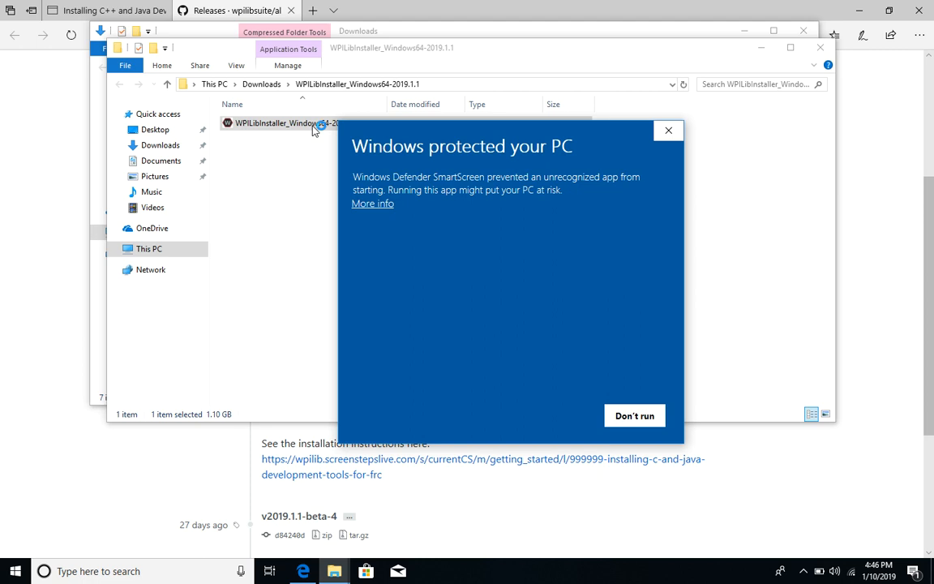
left_click(375, 205)
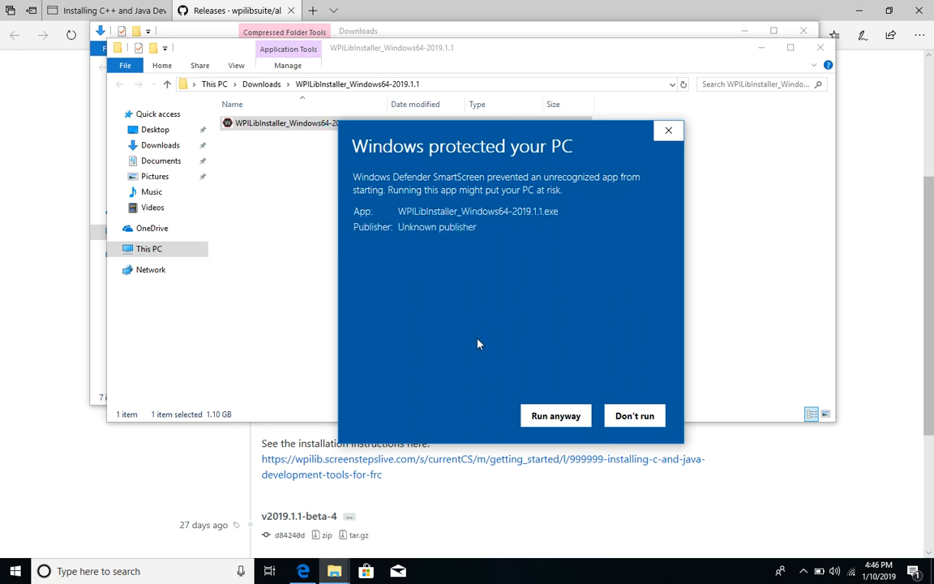
left_click(553, 416)
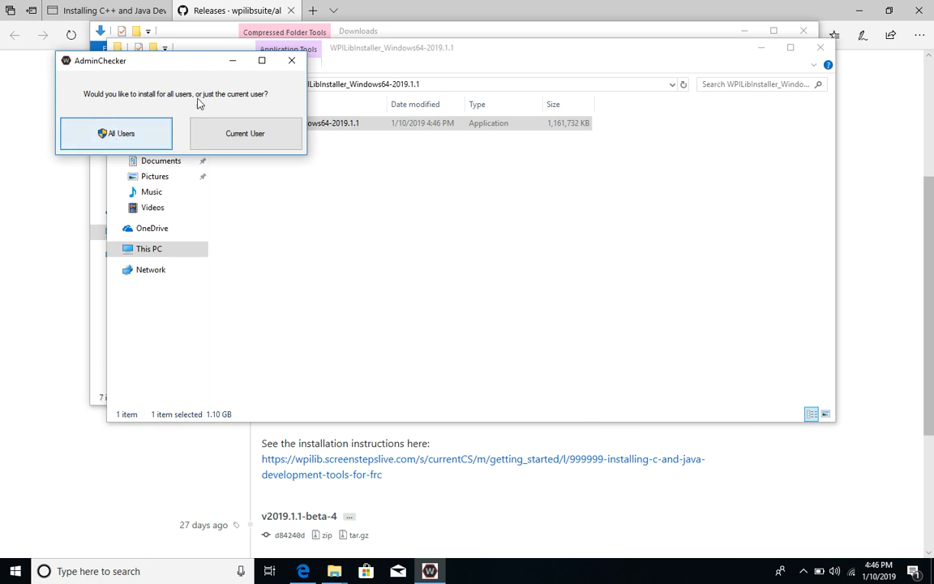
left_click_drag(163, 67, 473, 200)
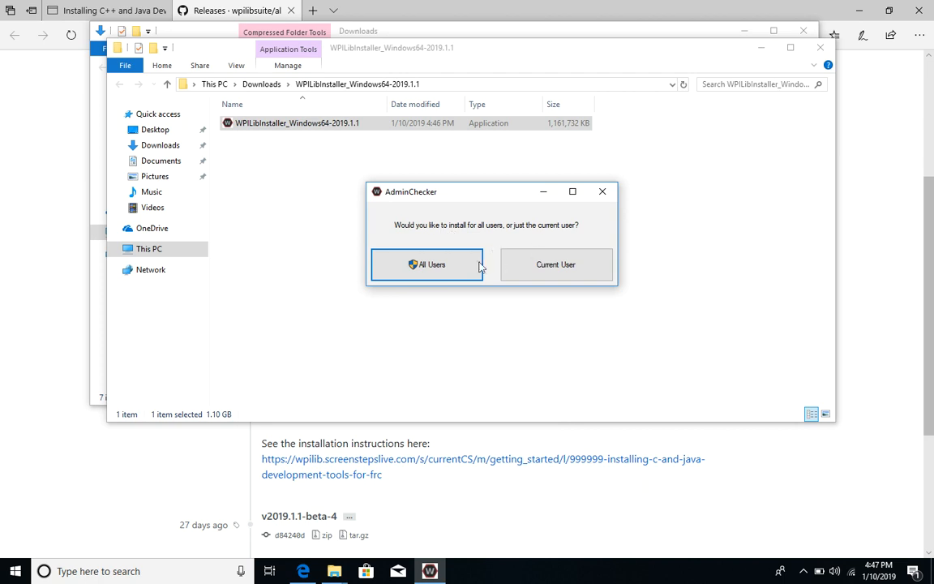
left_click(438, 274)
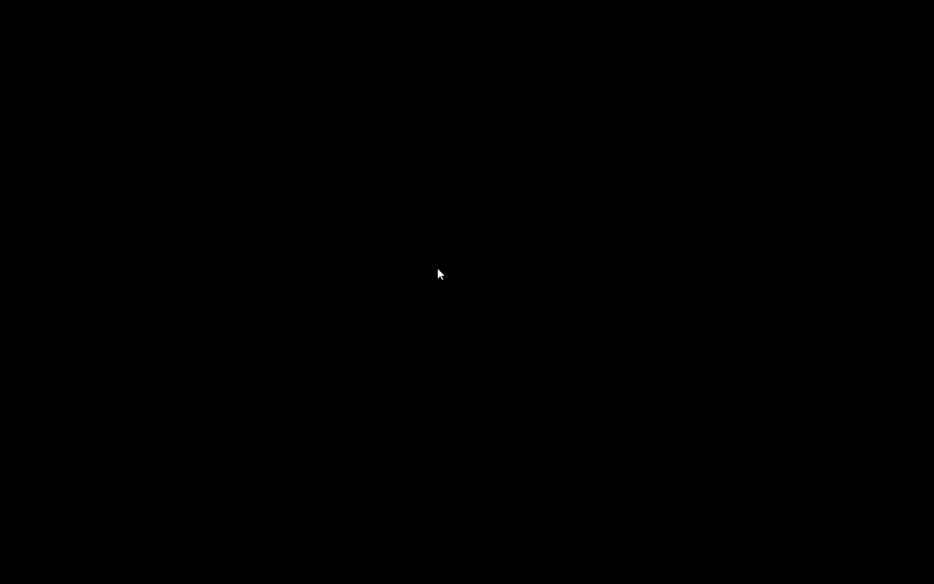
left_click(419, 373)
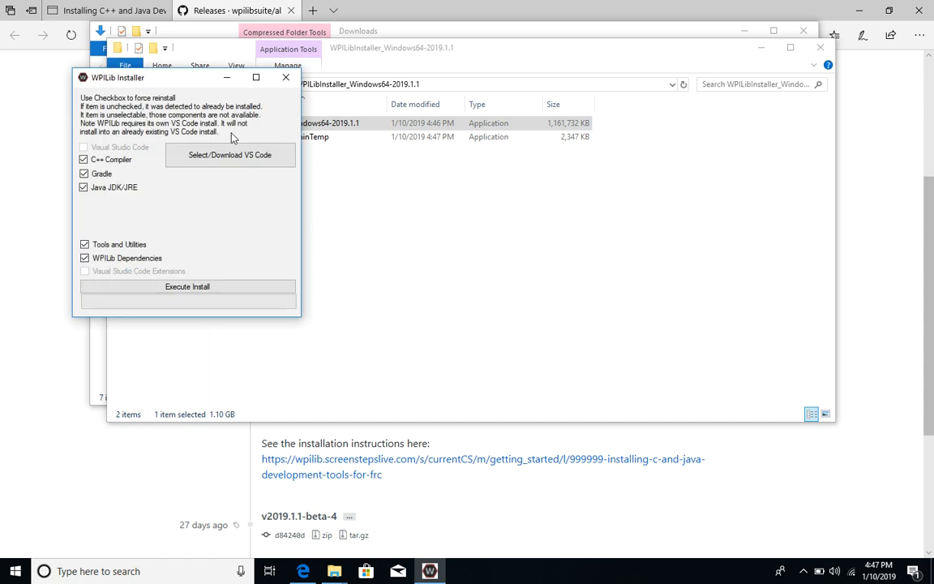
Step: Have the installer download VS Code, execute the install with all components checked, and acknowledge completion
left_click(231, 156)
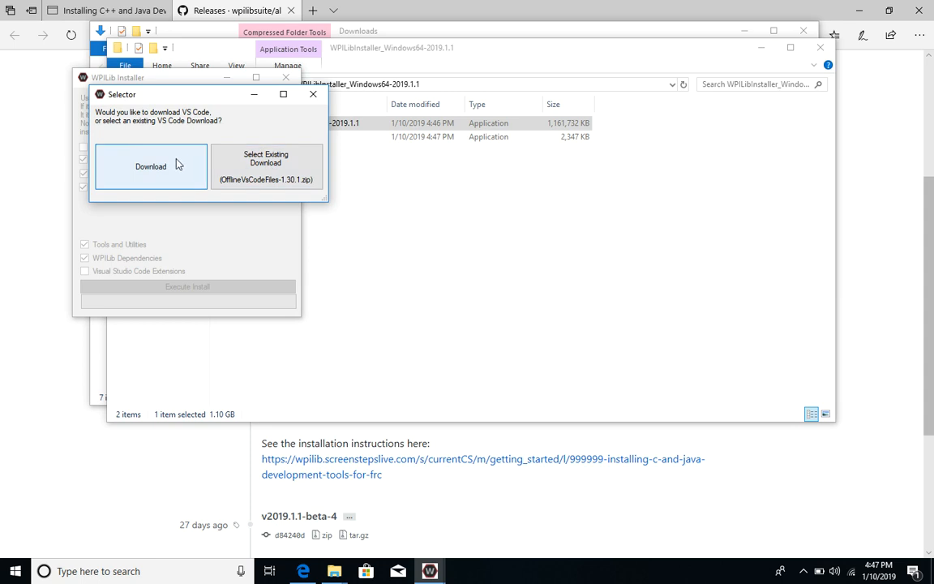
left_click(178, 165)
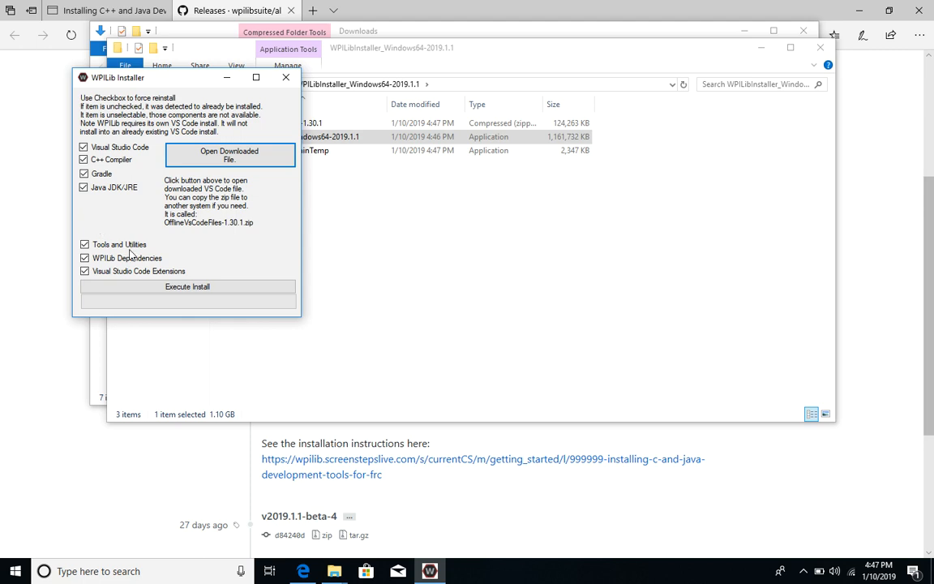
left_click(185, 292)
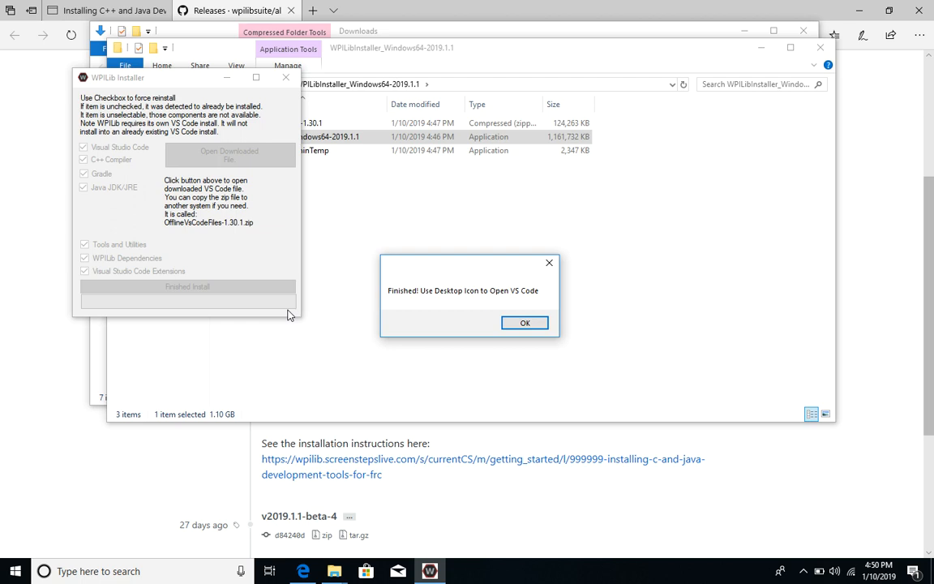
left_click(522, 323)
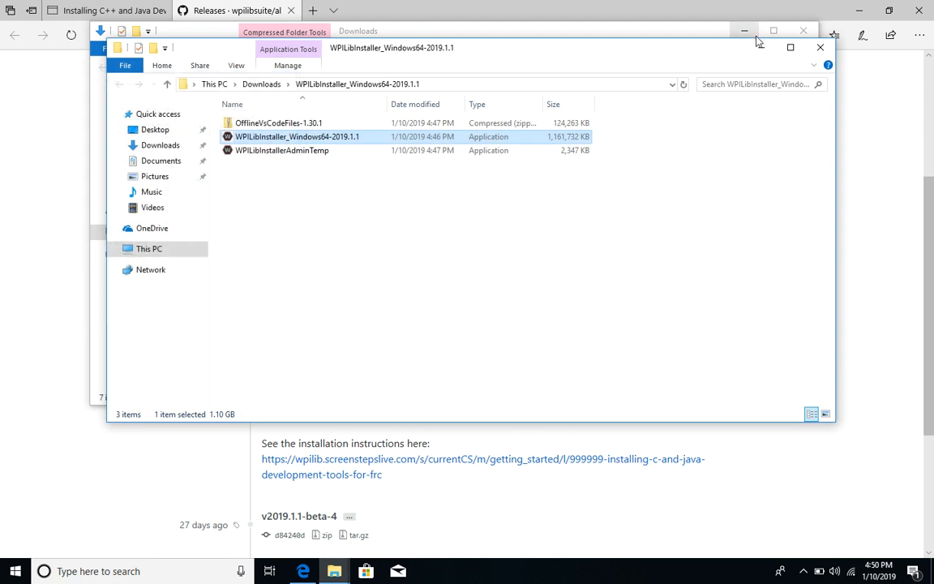
Step: Show the desktop and launch the FRC VS Code 2019 shortcut
left_click(931, 572)
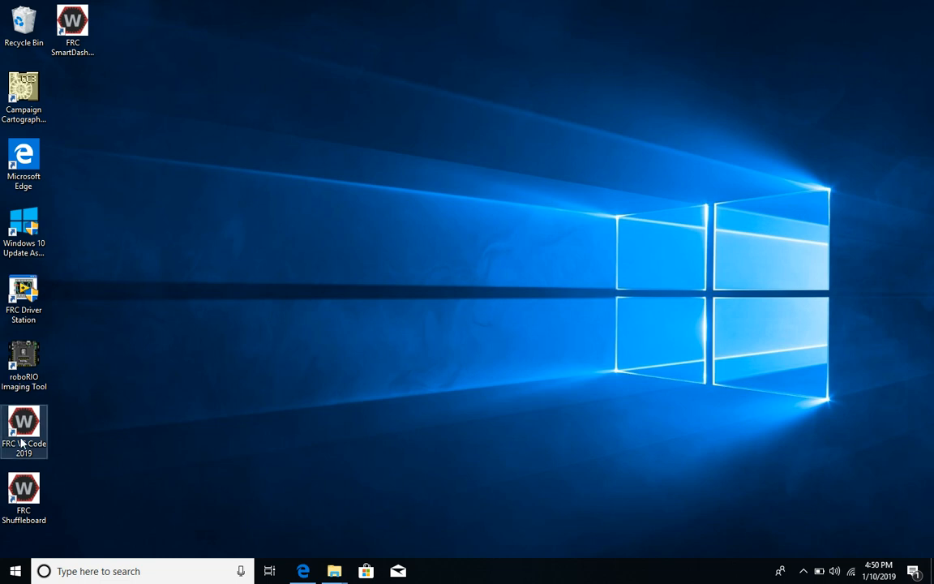
left_click(22, 515)
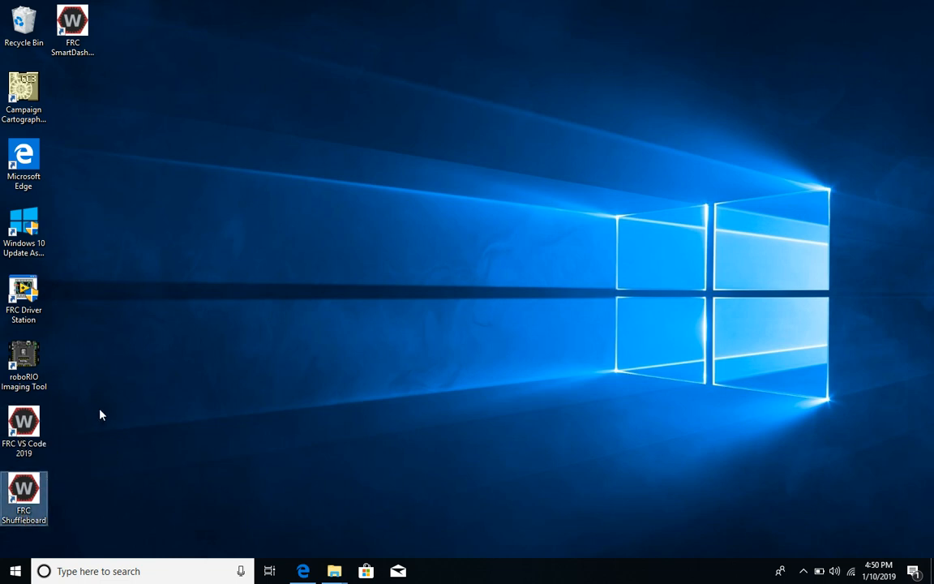
left_click(76, 42)
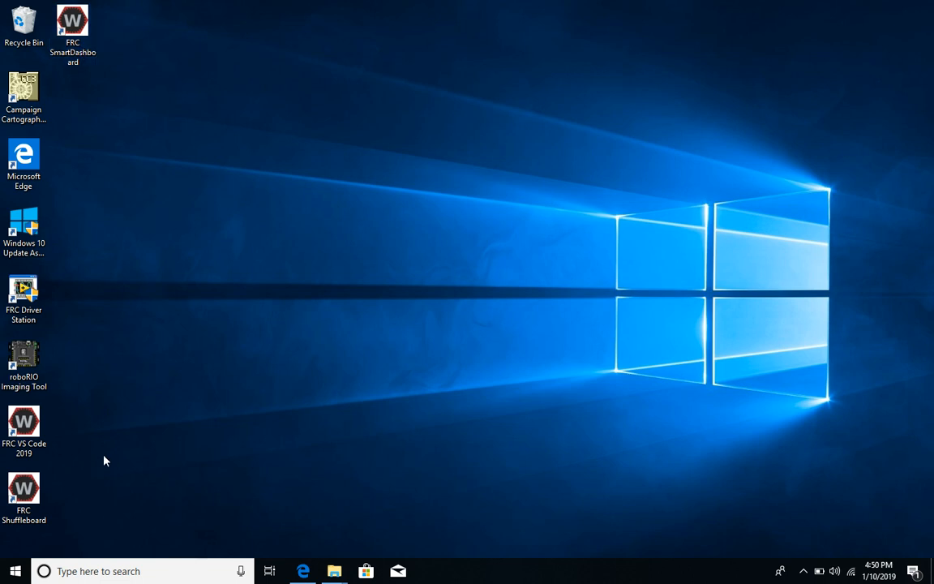
left_click(24, 419)
double_click(25, 420)
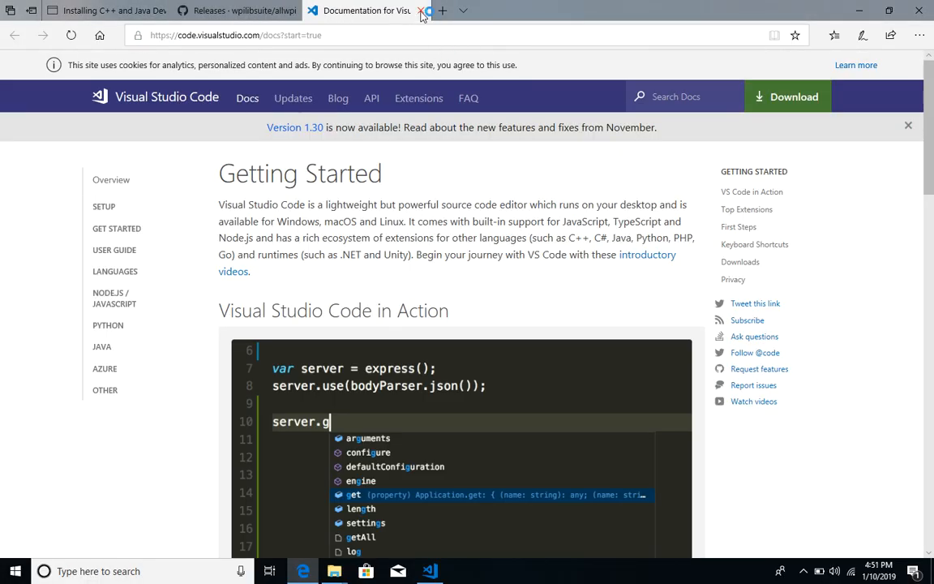
Step: Close the Visual Studio Code docs browser tab and the C/C++ Extension Release Notes tab in VS Code
left_click(421, 12)
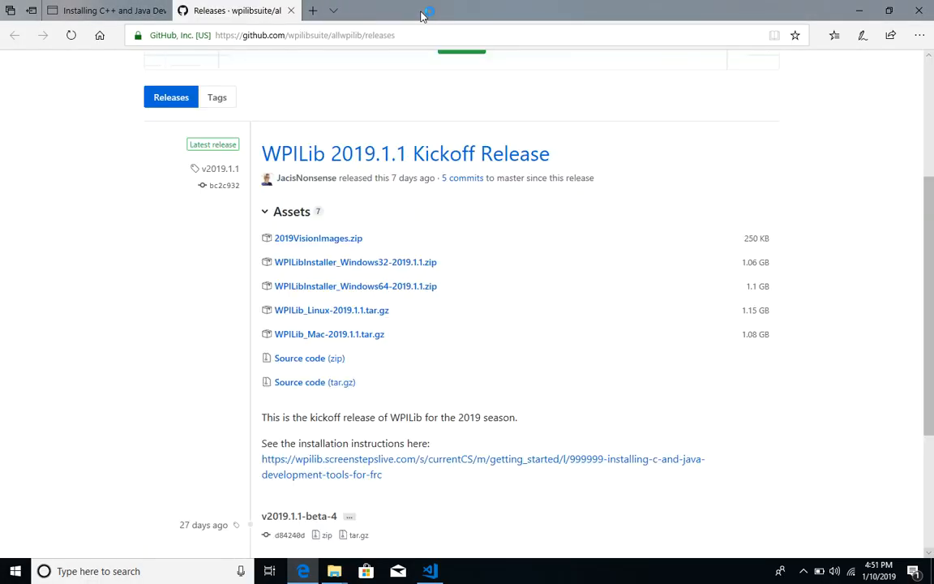
left_click(855, 12)
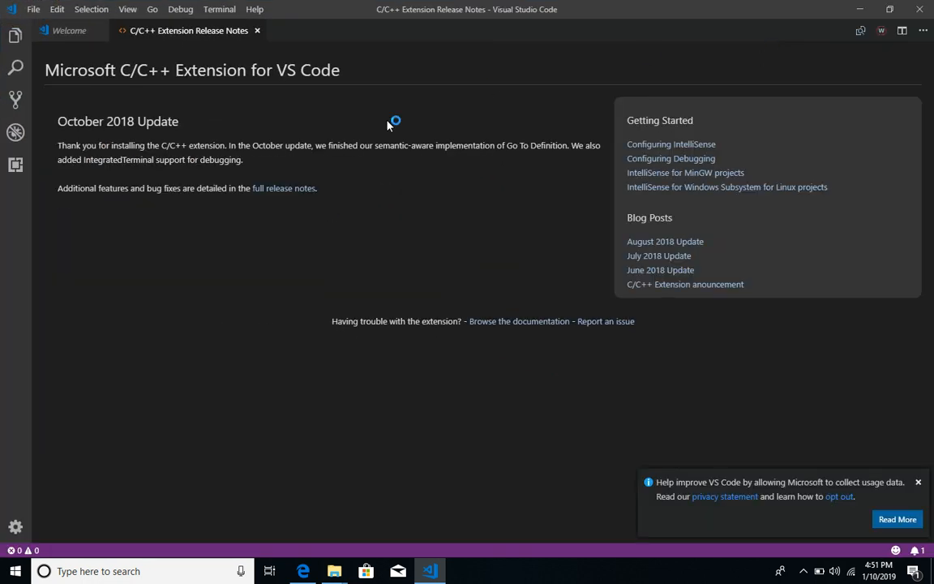
left_click(257, 31)
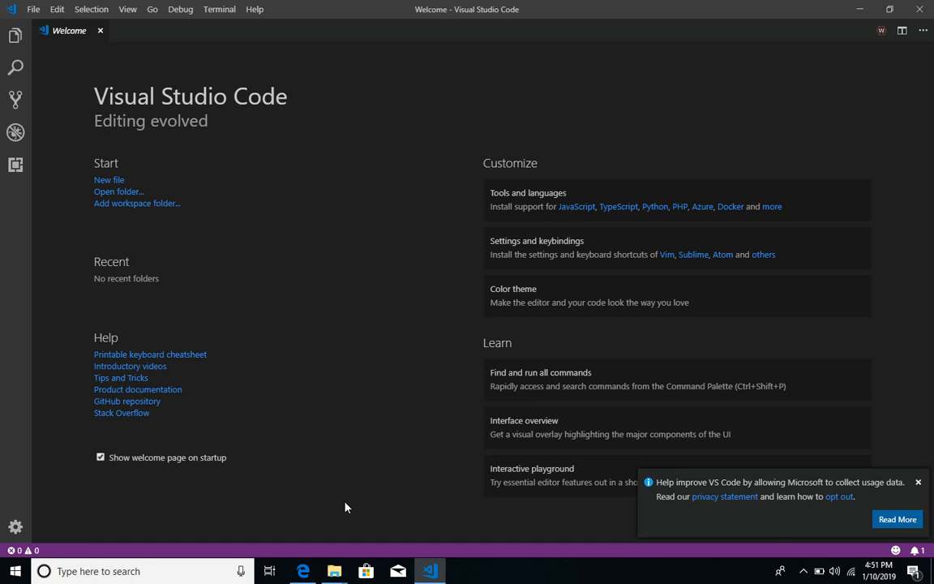
left_click(302, 571)
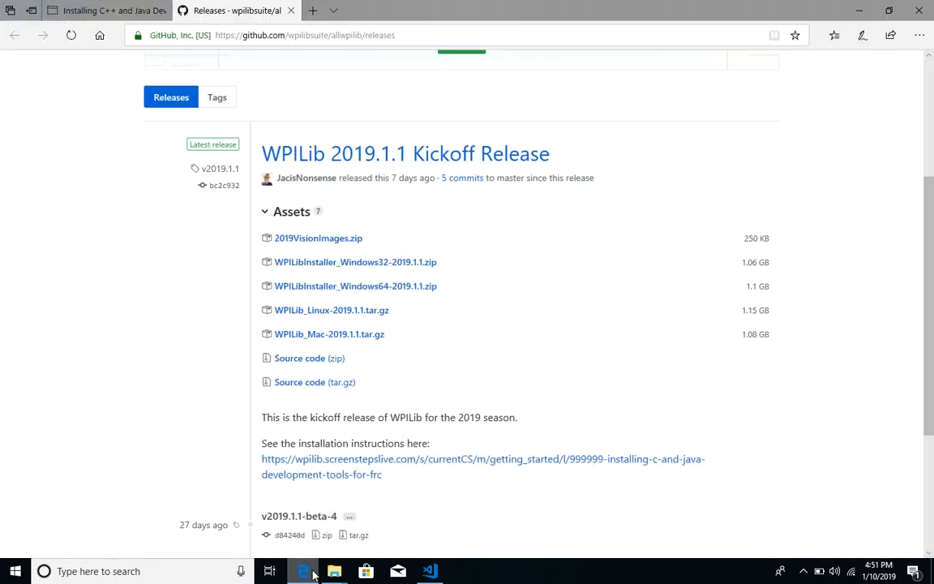
left_click(119, 10)
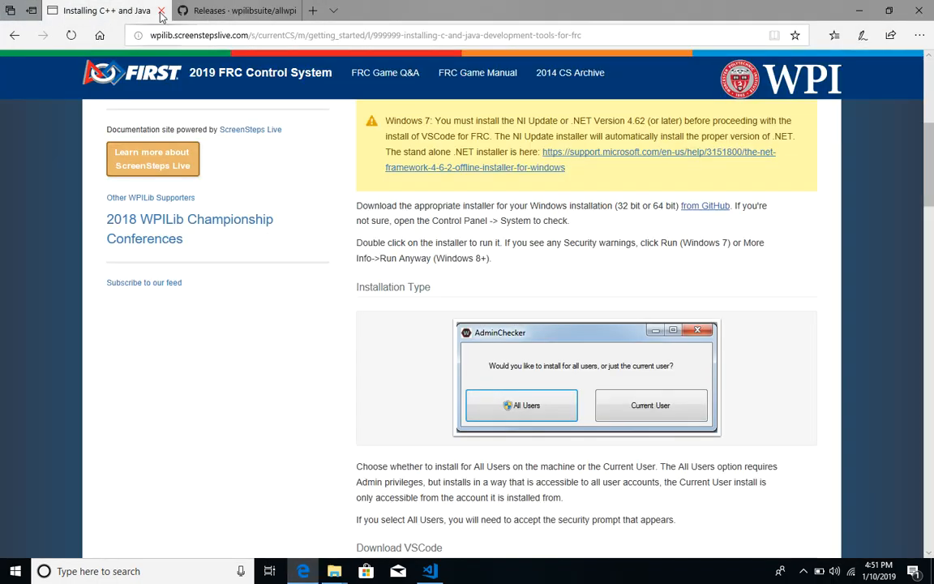
left_click(243, 10)
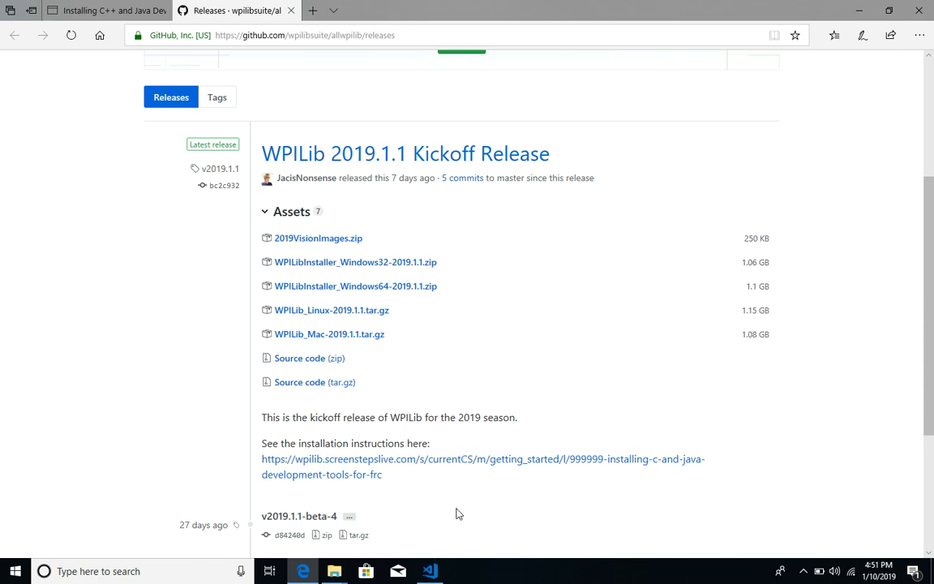